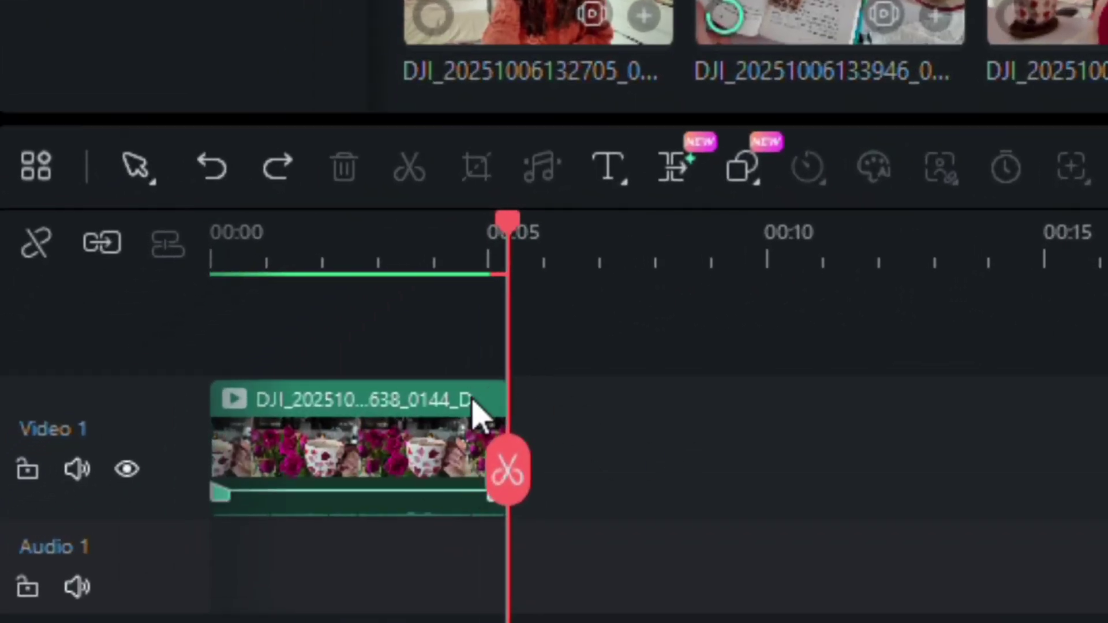
- AI-extend the flowers-and-mug clip with a prompt that moves in closer on the warm drink
{"action": "left_click", "coordinate": [673, 168]}
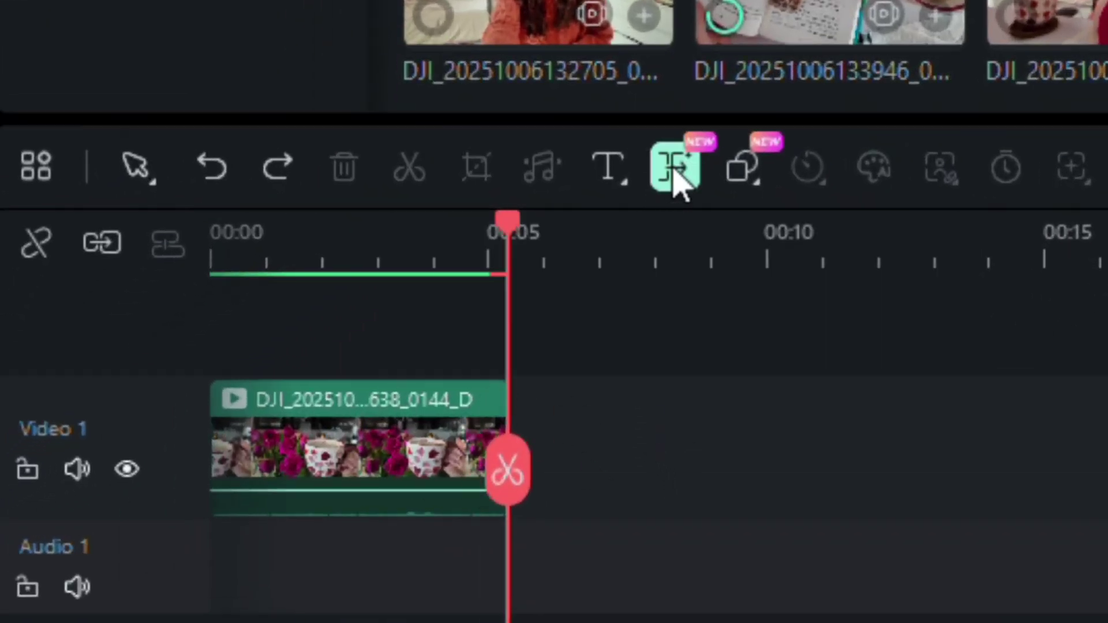
{"action": "left_click_drag", "start_coordinate": [518, 430], "coordinate": [619, 434]}
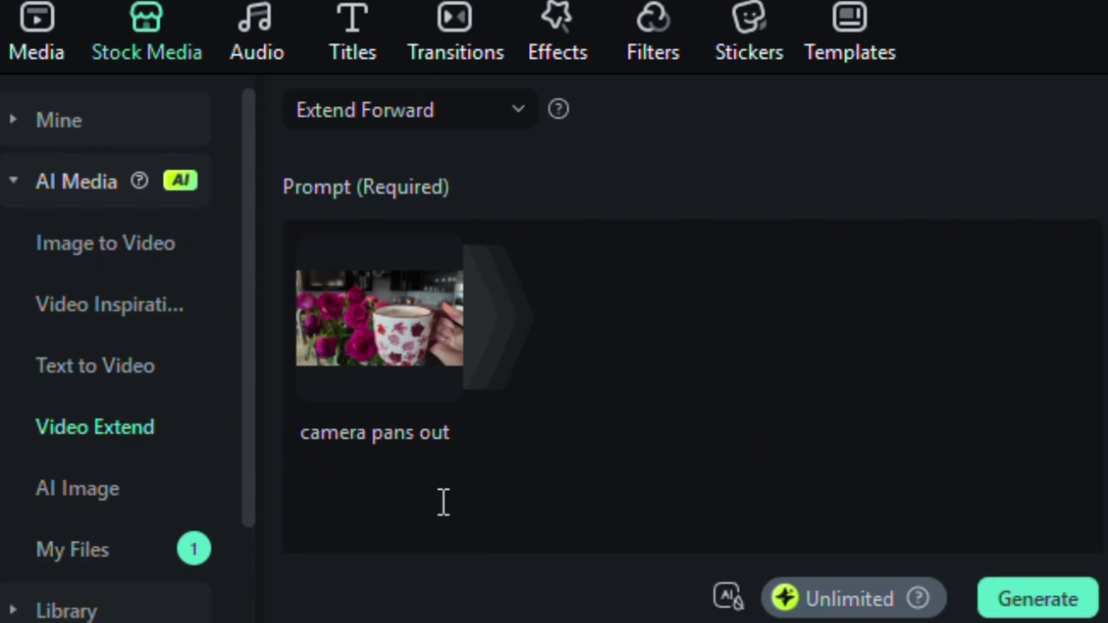
{"action": "key", "text": "BackSpace"}
{"action": "key", "text": "BackSpace"}
{"action": "key", "text": "BackSpace"}
{"action": "type", "text": "in a bit and gives a closer view at the warm drink"}
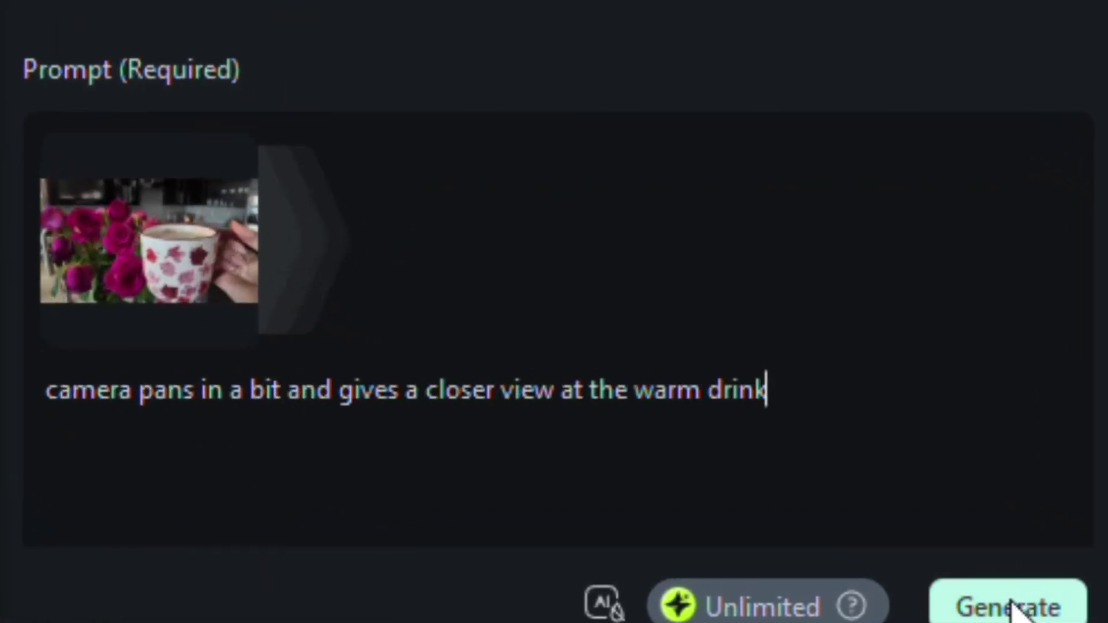
{"action": "left_click", "coordinate": [1012, 606]}
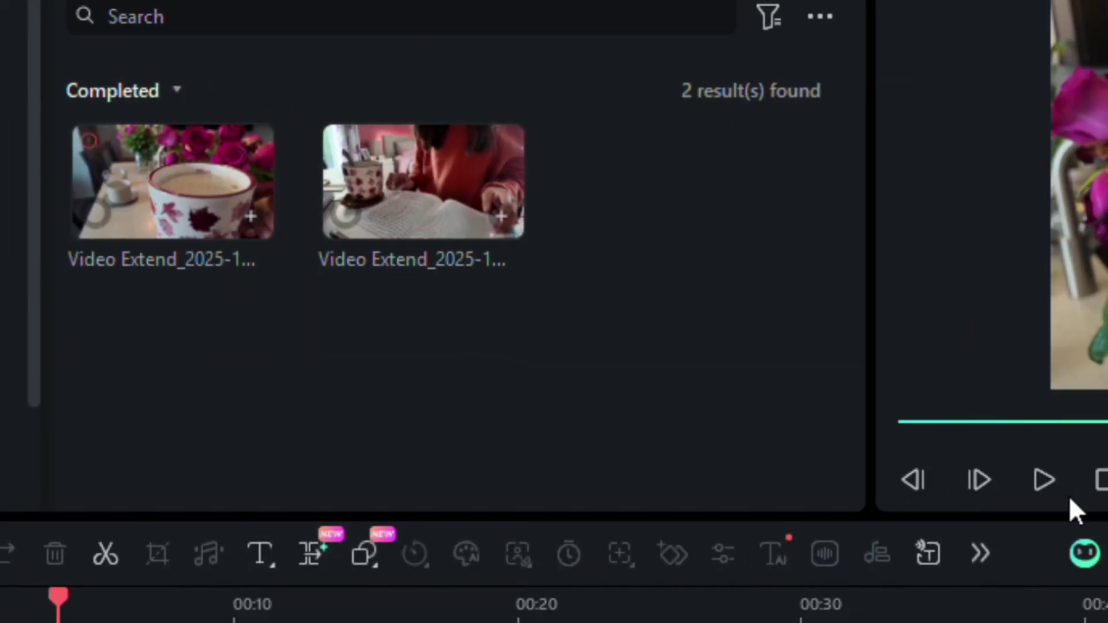
{"action": "left_click", "coordinate": [756, 362]}
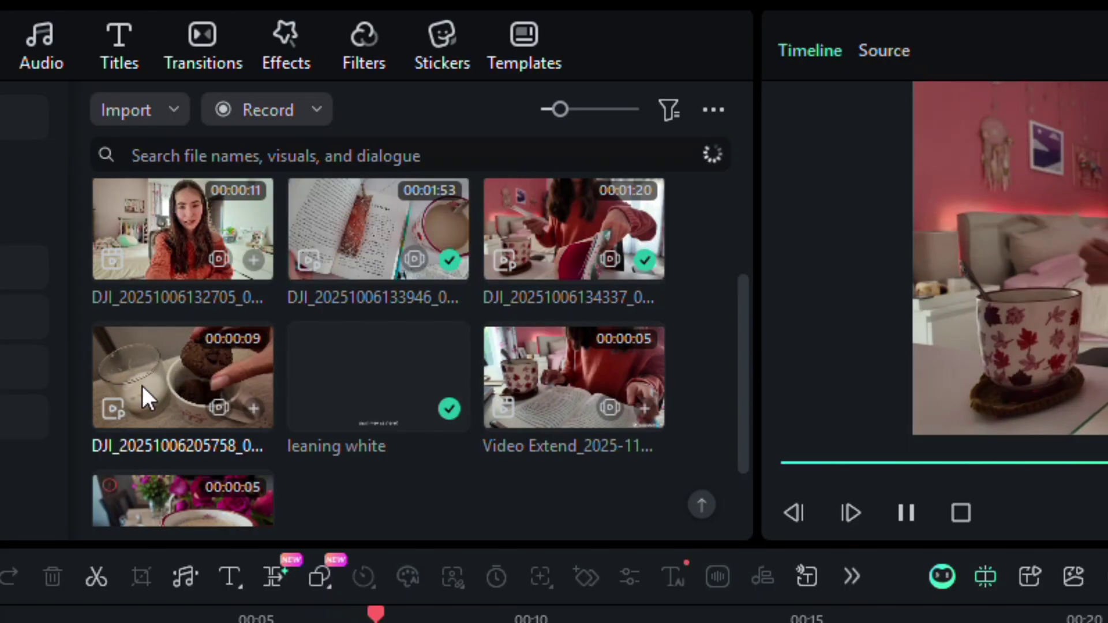
- Preview the cookie, desk-talk and flowers-and-mug clips, then place a clip on the main track at 00:11
{"action": "left_click", "coordinate": [142, 386]}
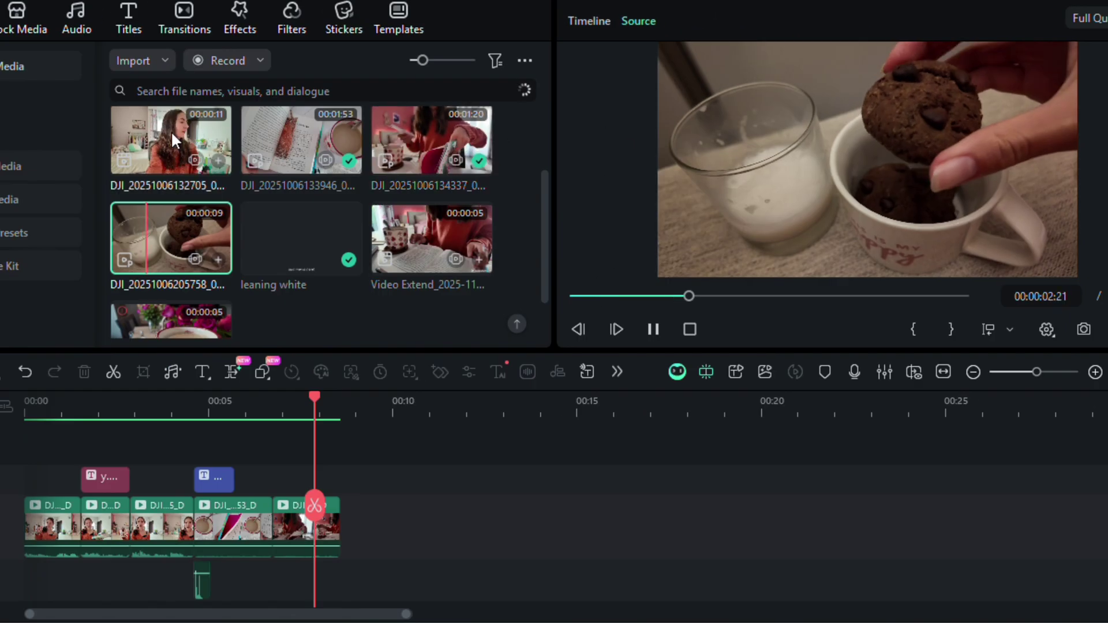
{"action": "left_click", "coordinate": [166, 144]}
{"action": "scroll", "coordinate": [179, 185], "scroll_direction": "up", "scroll_amount": 2}
{"action": "left_click", "coordinate": [285, 177]}
{"action": "left_click", "coordinate": [616, 328]}
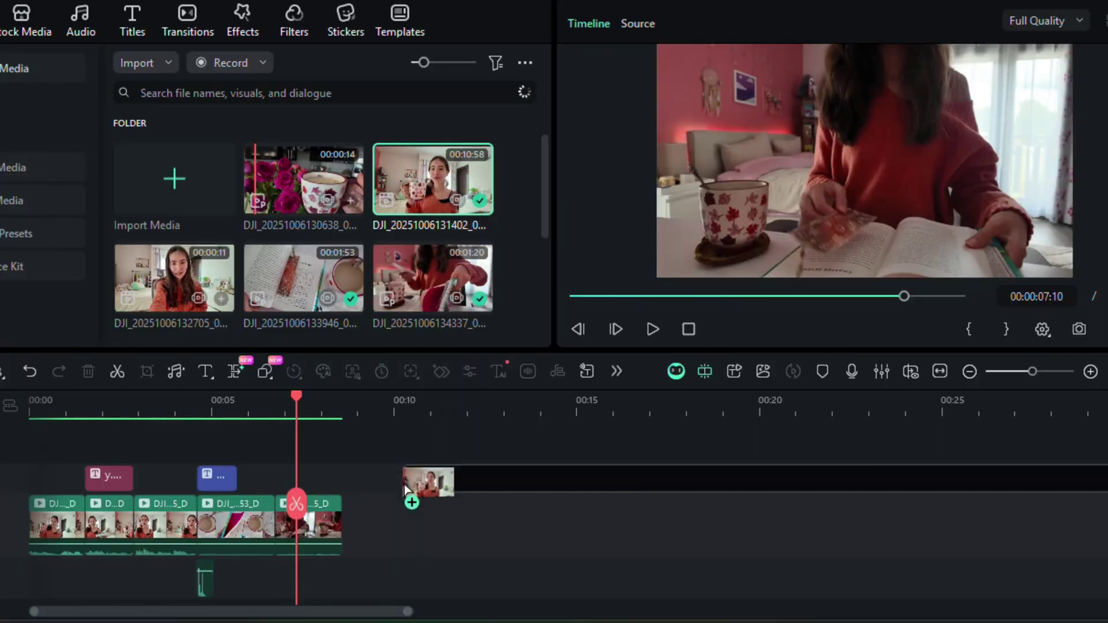
{"action": "left_click_drag", "start_coordinate": [406, 489], "coordinate": [353, 522]}
{"action": "left_click", "coordinate": [502, 511]}
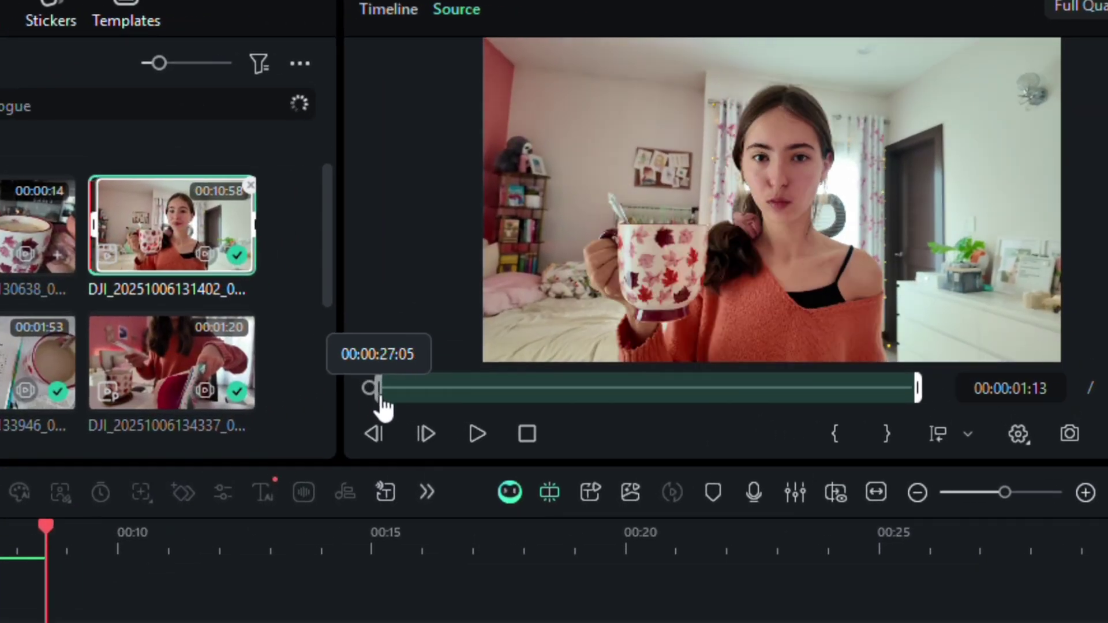
- Scrub the 10:58 mug-holding clip and drop it onto the timeline at the playhead
{"action": "left_click_drag", "start_coordinate": [546, 309], "coordinate": [607, 310]}
{"action": "left_click_drag", "start_coordinate": [465, 407], "coordinate": [469, 404]}
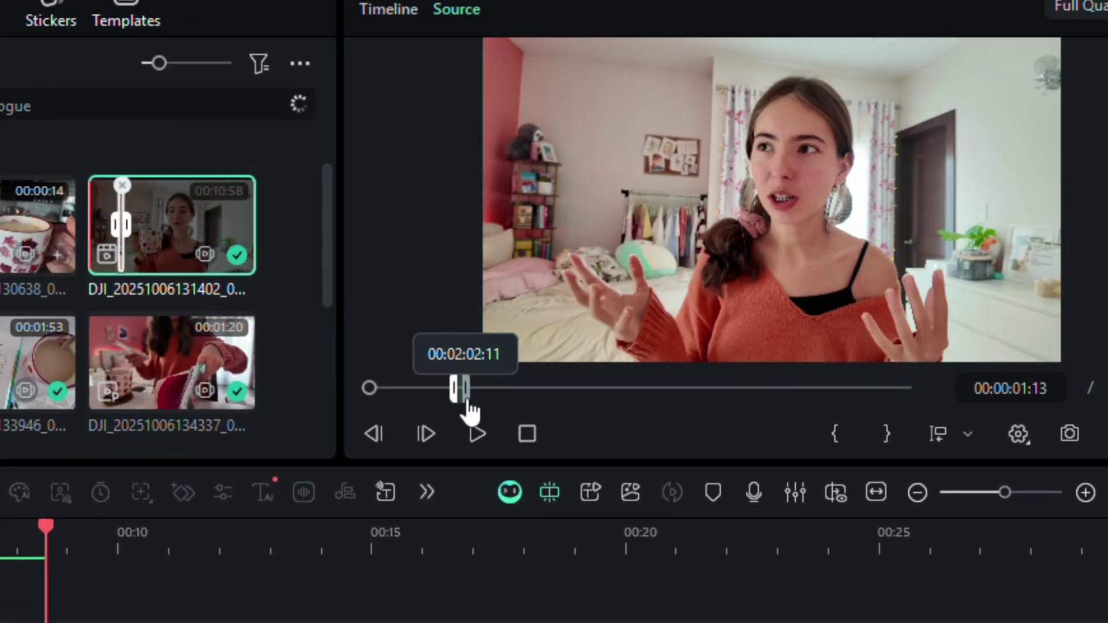
{"action": "left_click_drag", "start_coordinate": [174, 272], "coordinate": [45, 622]}
{"action": "left_click_drag", "start_coordinate": [393, 538], "coordinate": [404, 546]}
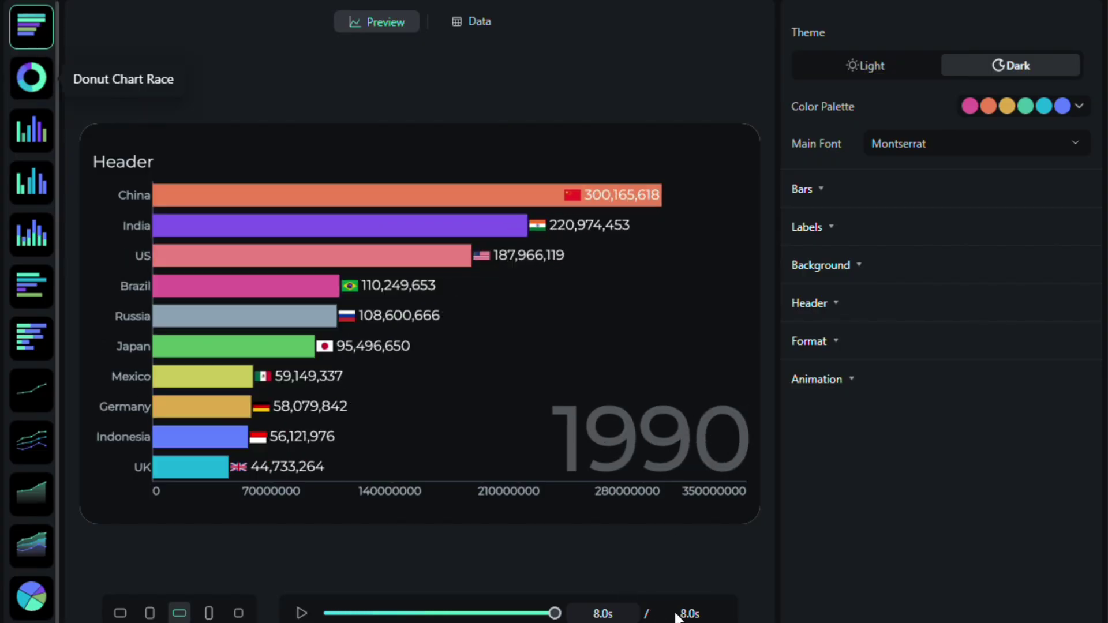
- Compare the Donut, horizontal Bar and stacked Area chart styles in Animated Charts
{"action": "left_click", "coordinate": [31, 78]}
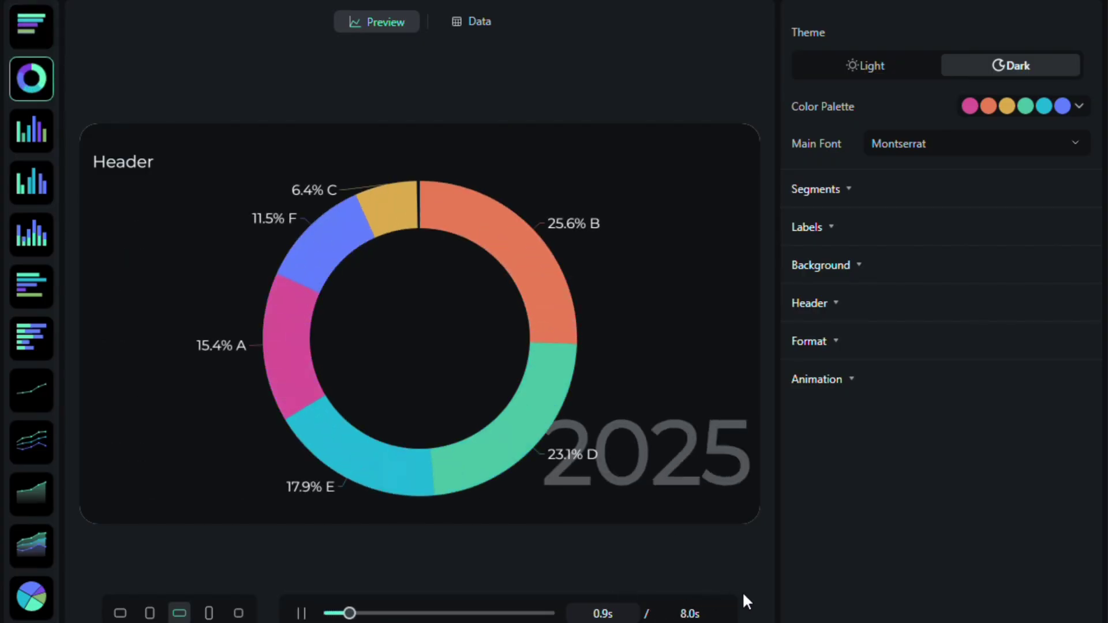
{"action": "left_click", "coordinate": [32, 286]}
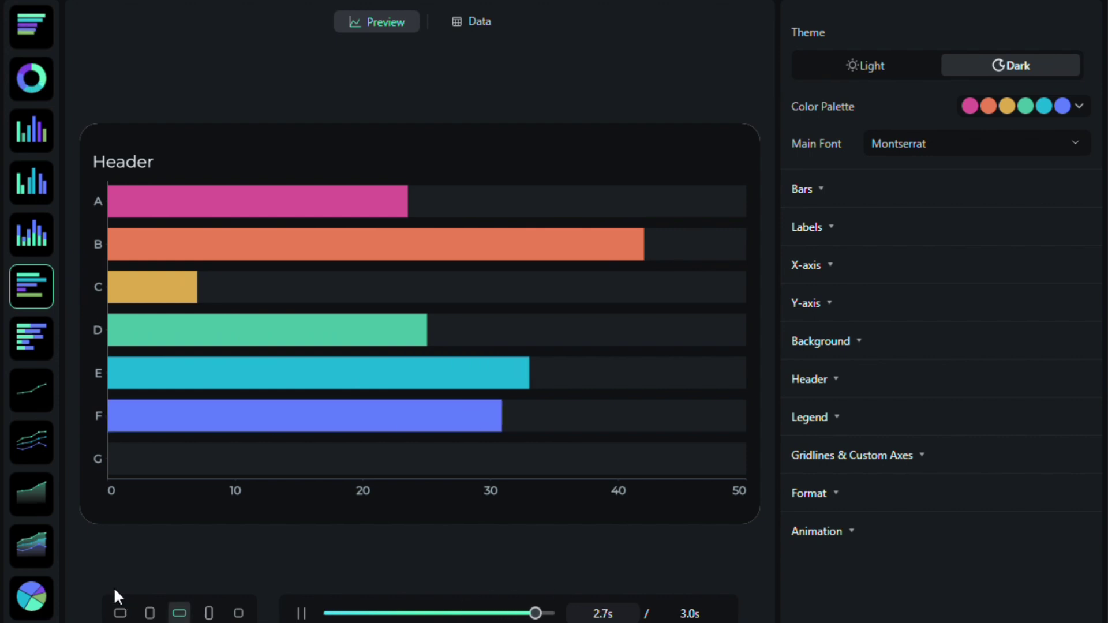
{"action": "left_click", "coordinate": [27, 560]}
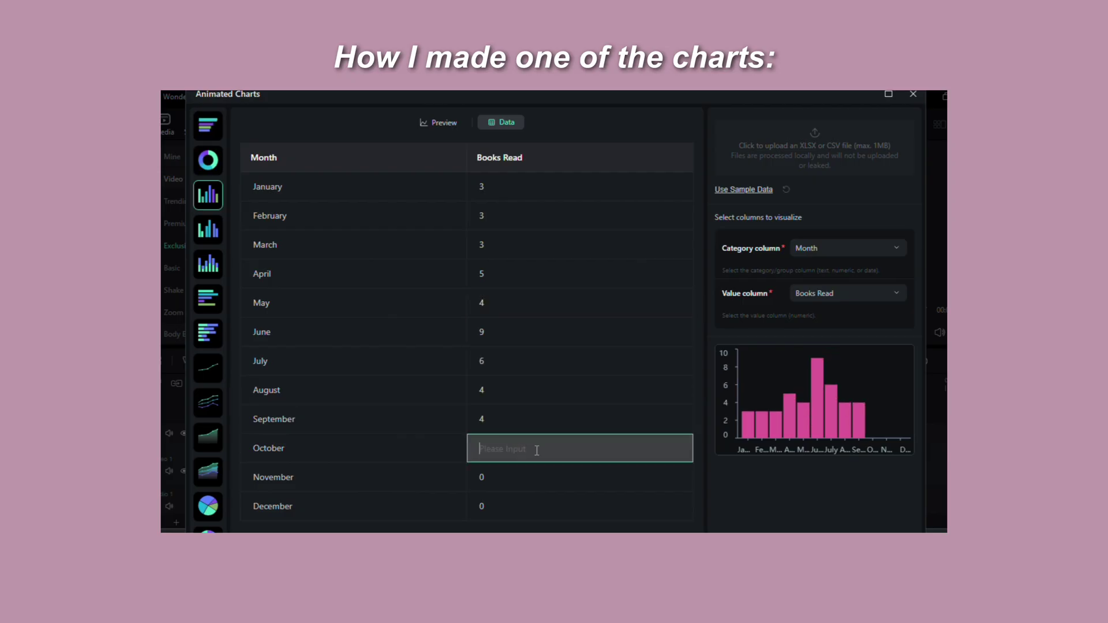
- Preview the finished Books Read per month chart
{"action": "left_click", "coordinate": [438, 123]}
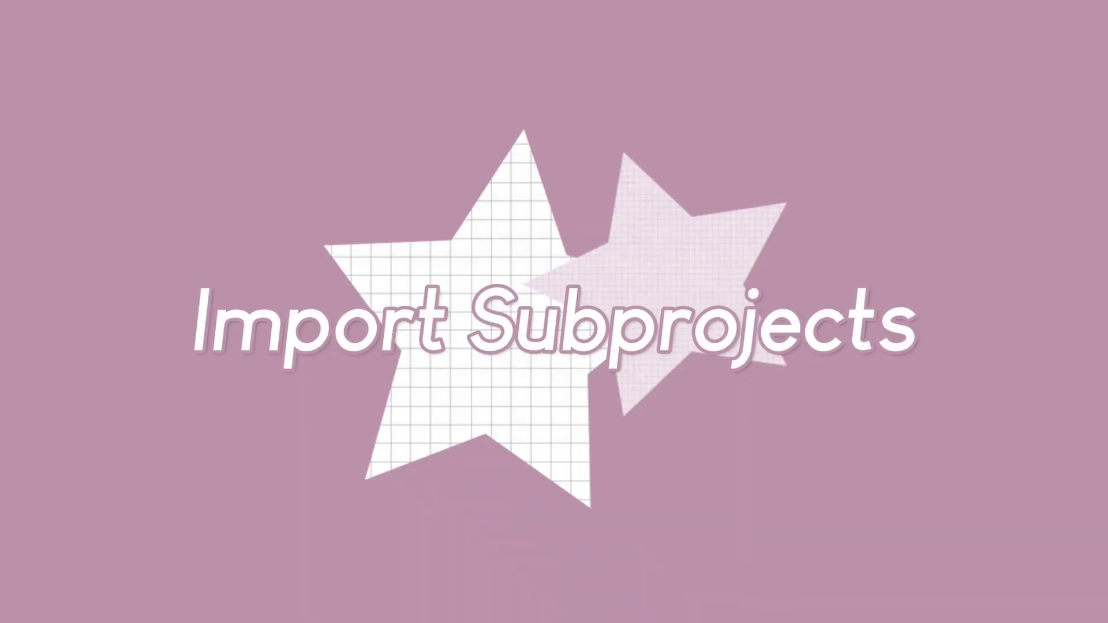
- Import the earlier fall reading vlog project as a subproject onto the main track
{"action": "left_click", "coordinate": [242, 34]}
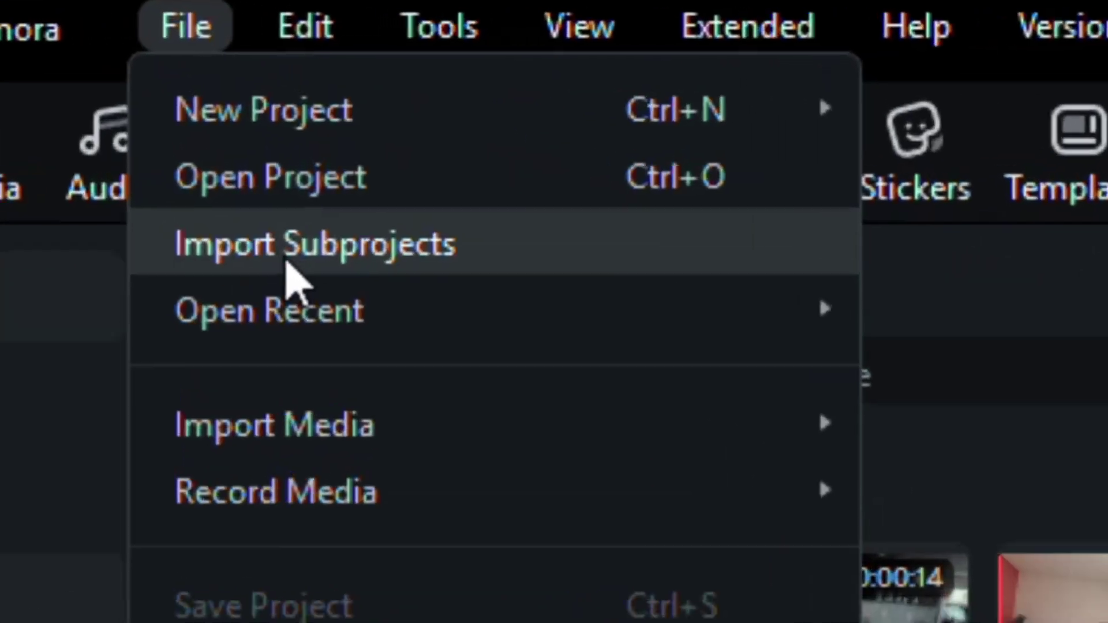
{"action": "left_click", "coordinate": [287, 263]}
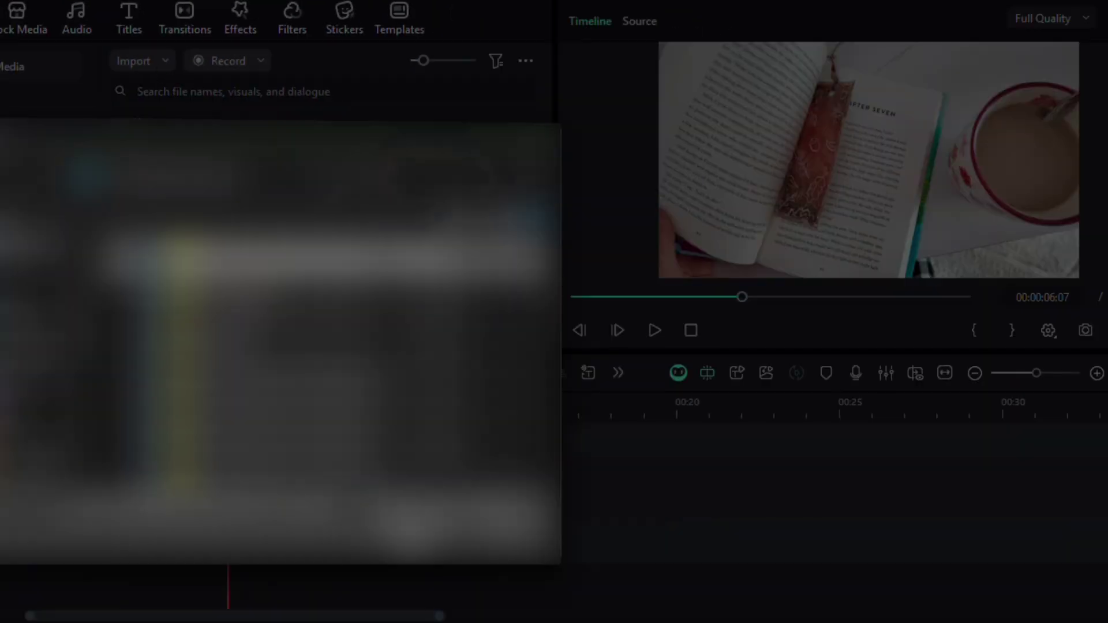
{"action": "left_click", "coordinate": [407, 519]}
{"action": "left_click_drag", "start_coordinate": [198, 210], "coordinate": [509, 573]}
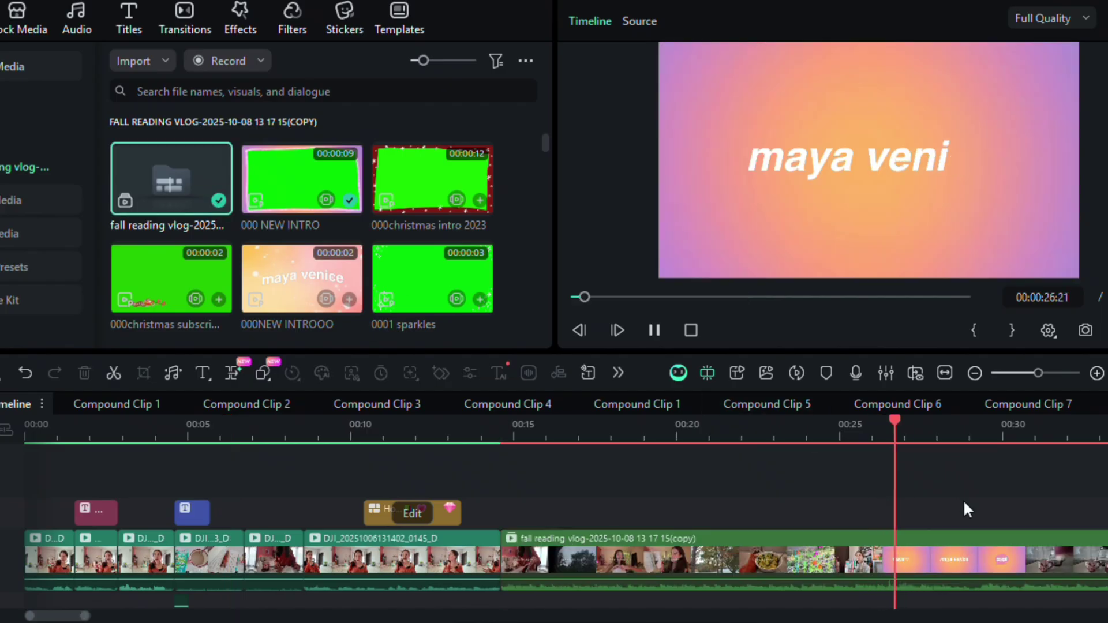
{"action": "left_click", "coordinate": [975, 525]}
- Move the original clips and titles after the subproject and play back from around 00:13
{"action": "left_click_drag", "start_coordinate": [587, 554], "coordinate": [633, 522]}
{"action": "left_click_drag", "start_coordinate": [158, 507], "coordinate": [844, 525]}
{"action": "left_click_drag", "start_coordinate": [309, 616], "coordinate": [454, 616]}
{"action": "left_click_drag", "start_coordinate": [37, 570], "coordinate": [258, 503]}
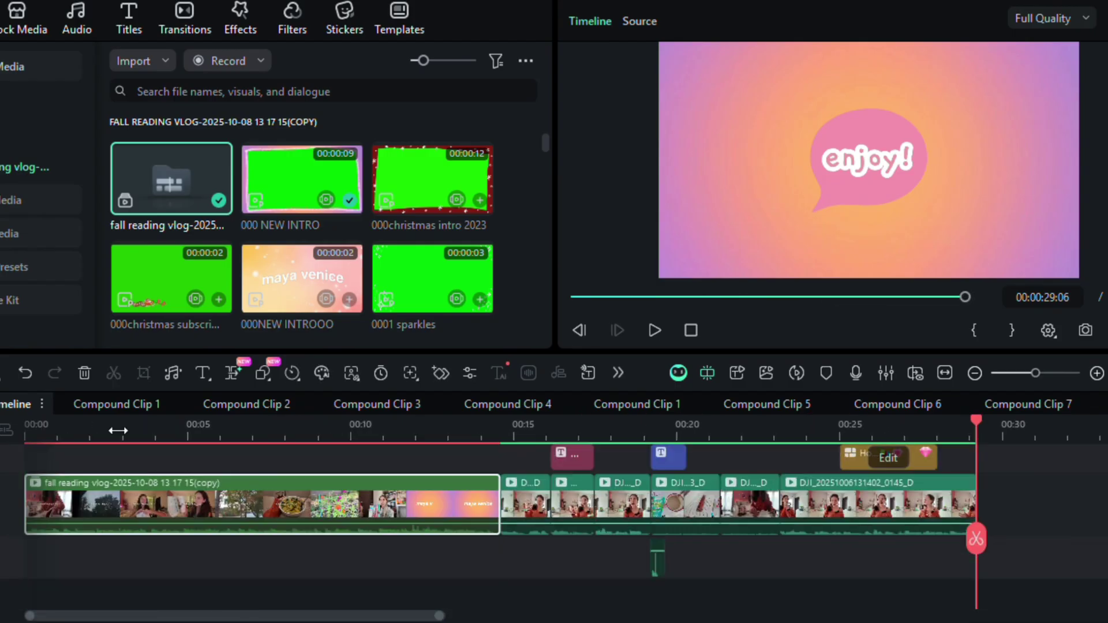
{"action": "left_click", "coordinate": [469, 430]}
{"action": "key", "text": "space"}
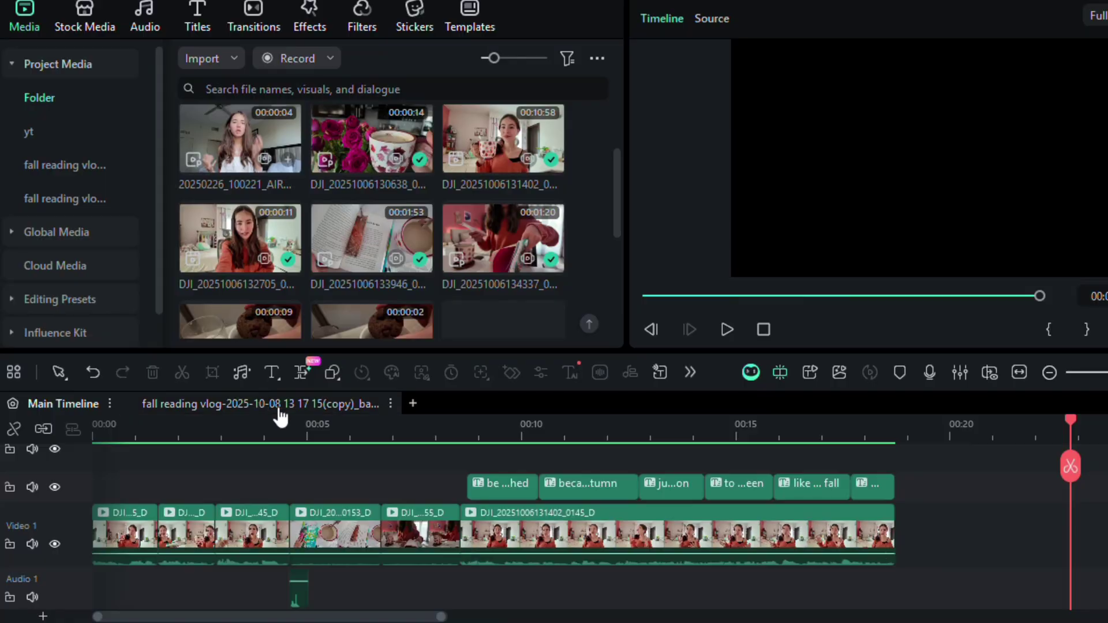
- Zoom into the subproject's timeline and select a clip on Video 1
{"action": "scroll", "coordinate": [451, 434], "scroll_direction": "up", "scroll_amount": 10}
{"action": "left_click", "coordinate": [858, 560]}
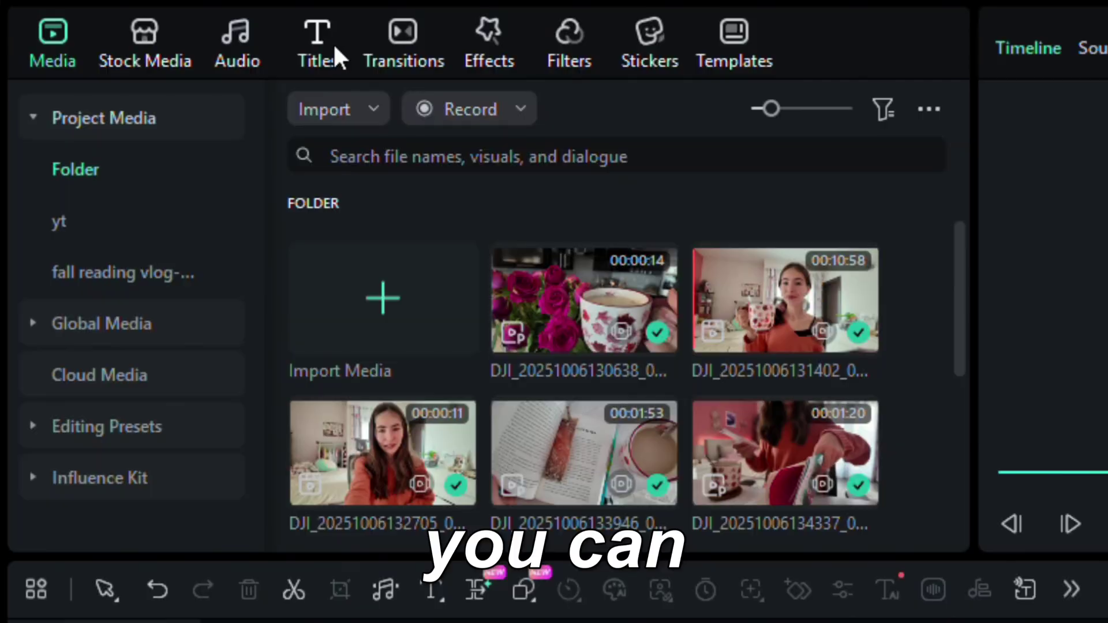
- Generate dynamic AI captions for the entire timeline
{"action": "left_click", "coordinate": [326, 46]}
{"action": "left_click", "coordinate": [95, 169]}
{"action": "left_click", "coordinate": [113, 324]}
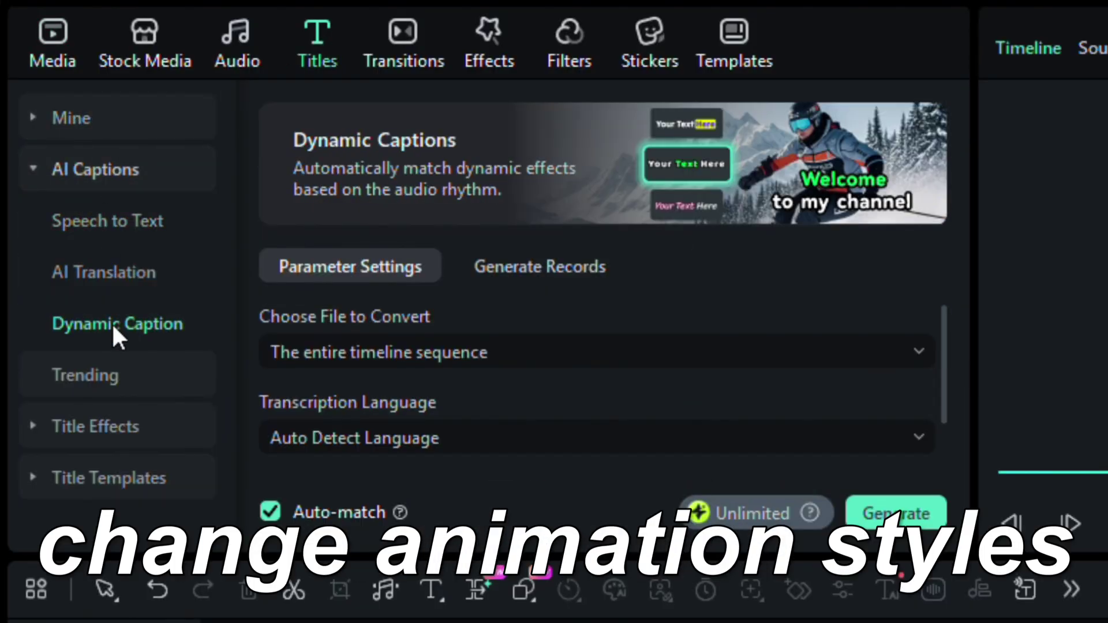
{"action": "left_click", "coordinate": [892, 512]}
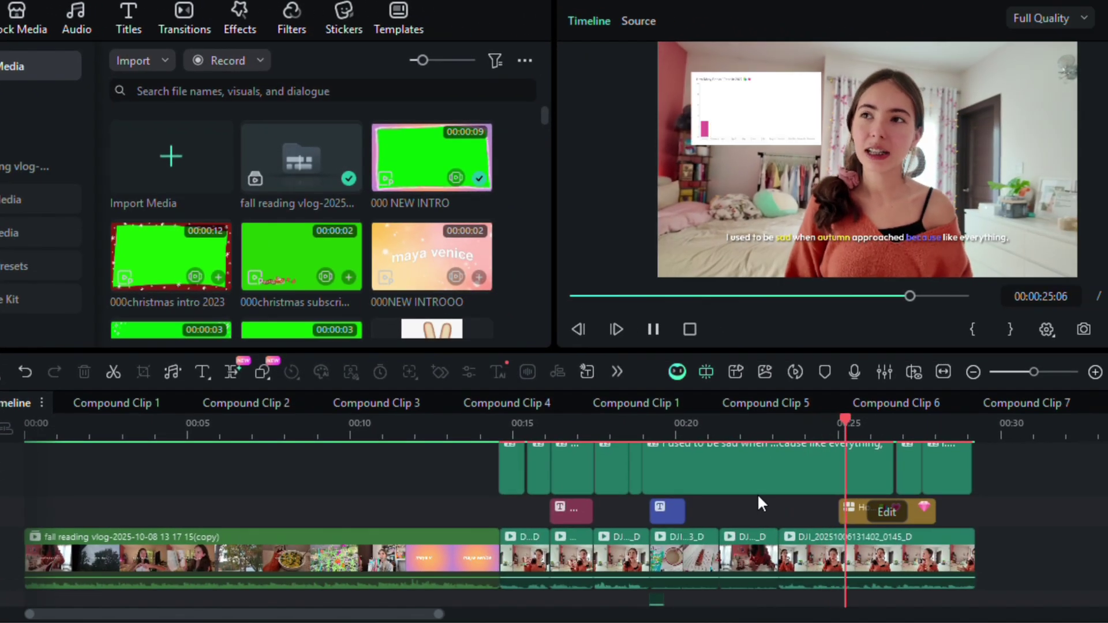
- Change the caption font to Arial Negreta cursiva and apply it to all captions
{"action": "double_click", "coordinate": [864, 540]}
{"action": "left_click", "coordinate": [159, 25]}
{"action": "left_click", "coordinate": [347, 284]}
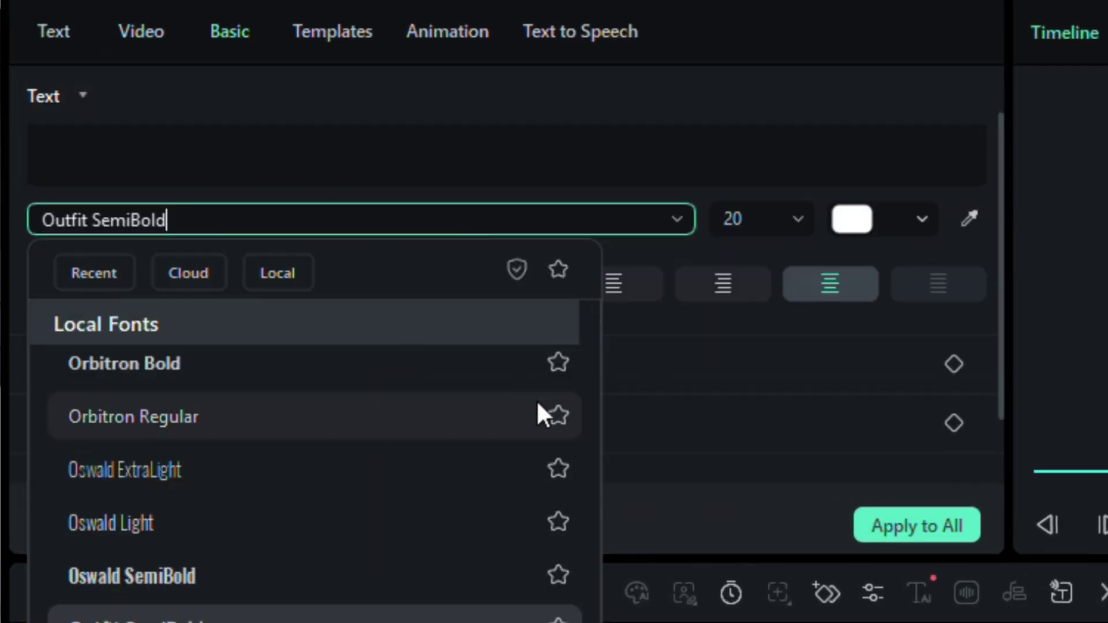
{"action": "left_click", "coordinate": [391, 397]}
{"action": "left_click", "coordinate": [332, 31]}
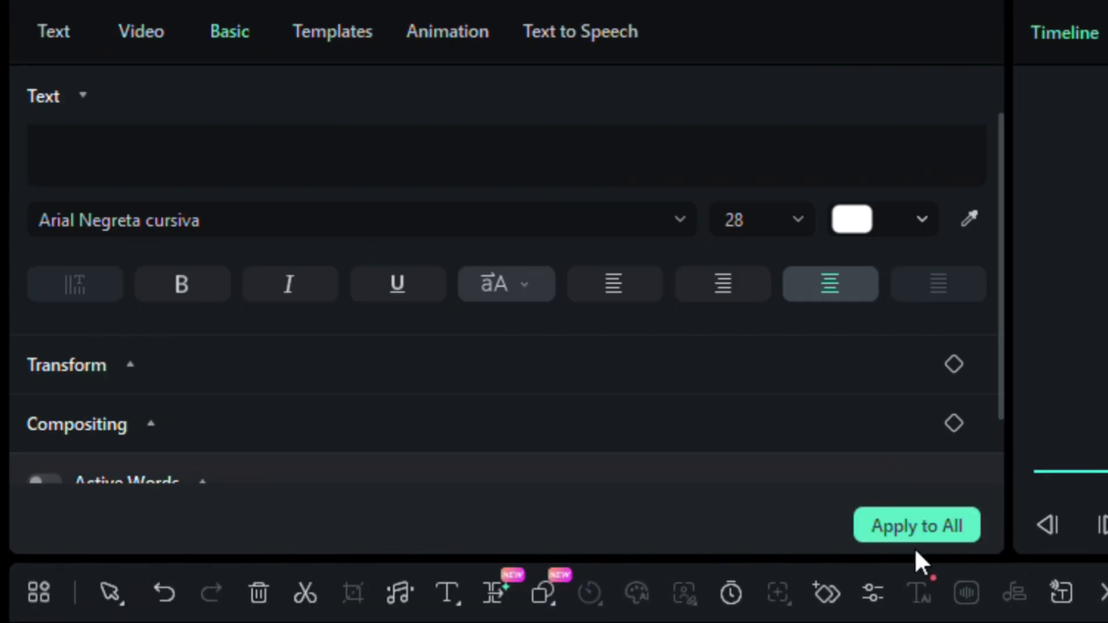
{"action": "left_click", "coordinate": [916, 525]}
{"action": "left_click", "coordinate": [989, 433]}
{"action": "scroll", "coordinate": [1011, 511], "scroll_direction": "up", "scroll_amount": 3}
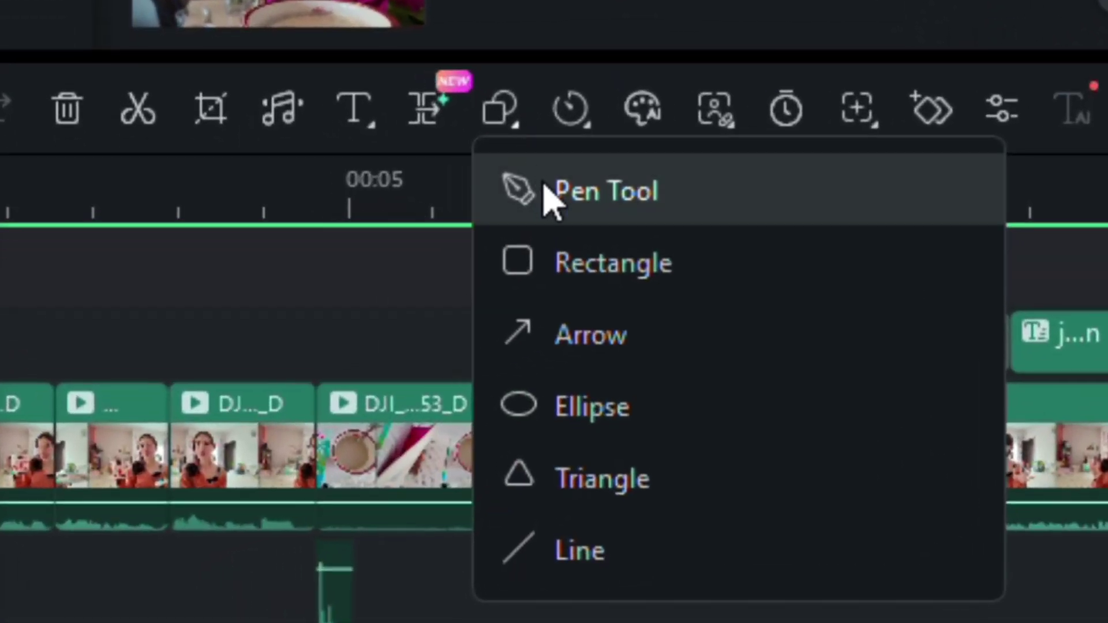
- Draw a pen path on the preview and keyframe its Trim path Start to animate the stroke
{"action": "left_click", "coordinate": [437, 297]}
{"action": "left_click", "coordinate": [374, 162]}
{"action": "left_click", "coordinate": [604, 47]}
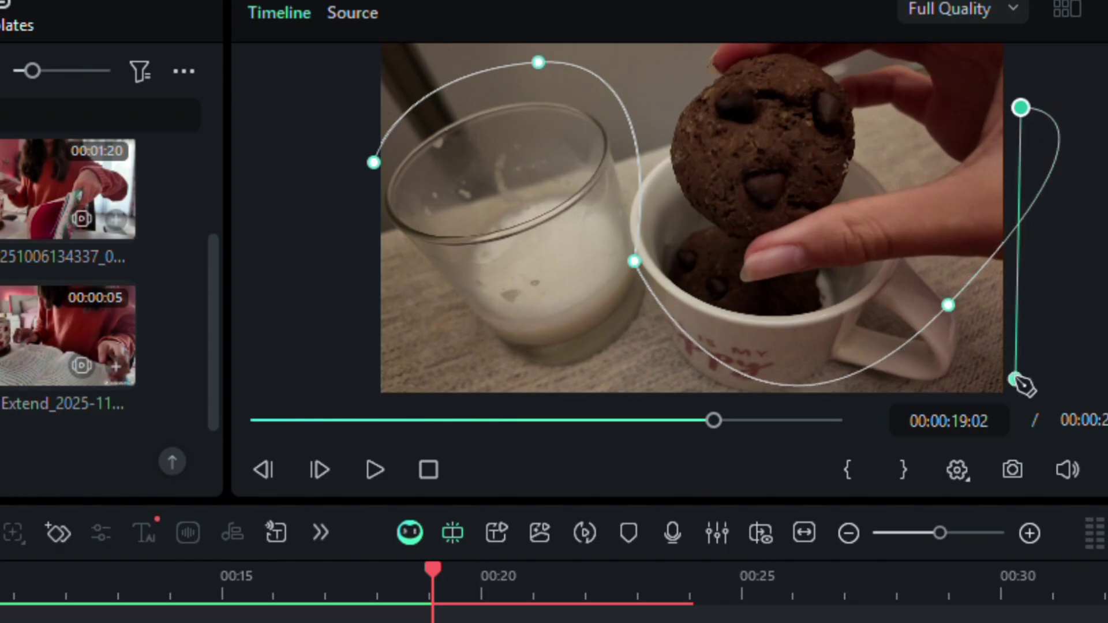
{"action": "left_click", "coordinate": [682, 186]}
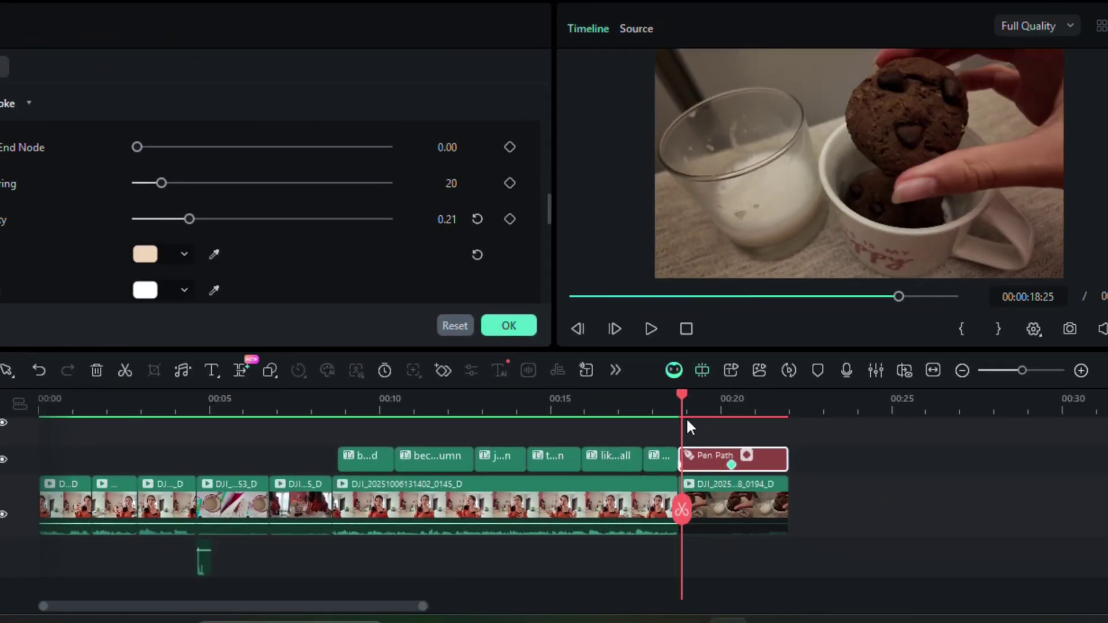
{"action": "key", "text": "space"}
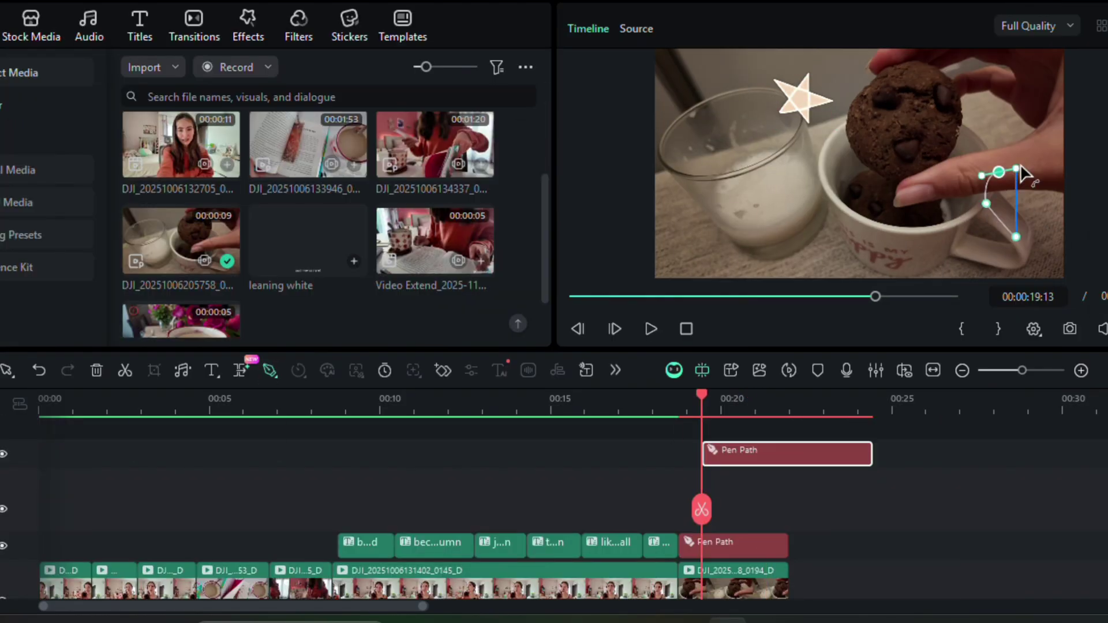
- Close the lilac heart path and select the lower pen path clip
{"action": "left_click", "coordinate": [1020, 238]}
{"action": "left_click", "coordinate": [870, 497]}
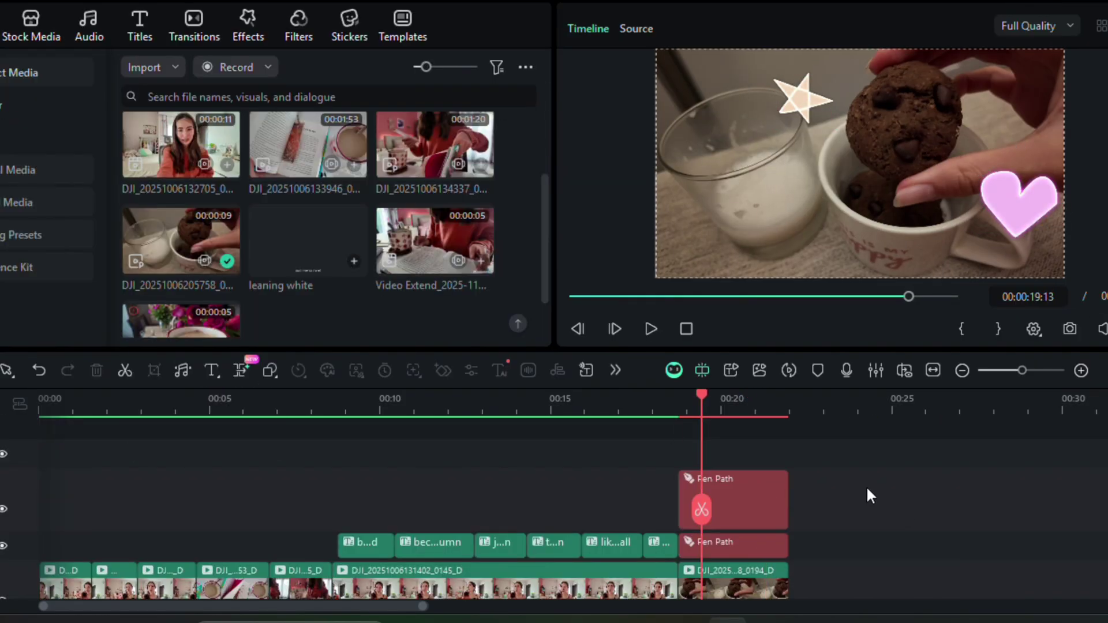
{"action": "left_click", "coordinate": [718, 548]}
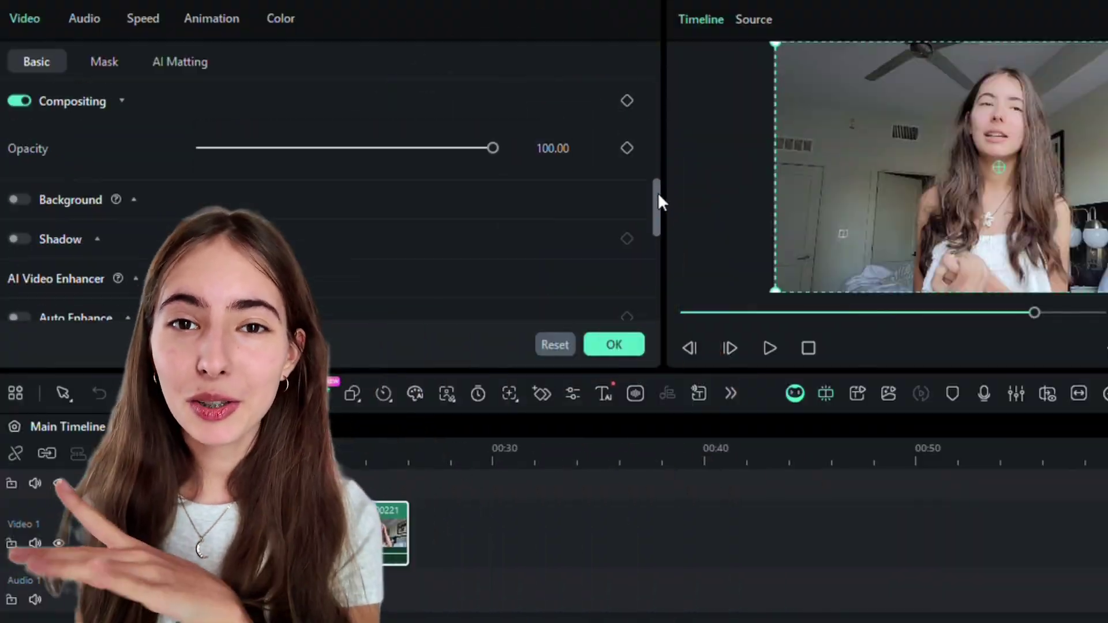
- Draw a Magic Box around the framed painting in AI Object Remover and remove it
{"action": "scroll", "coordinate": [358, 186], "scroll_direction": "down", "scroll_amount": 5}
{"action": "left_click", "coordinate": [358, 185]}
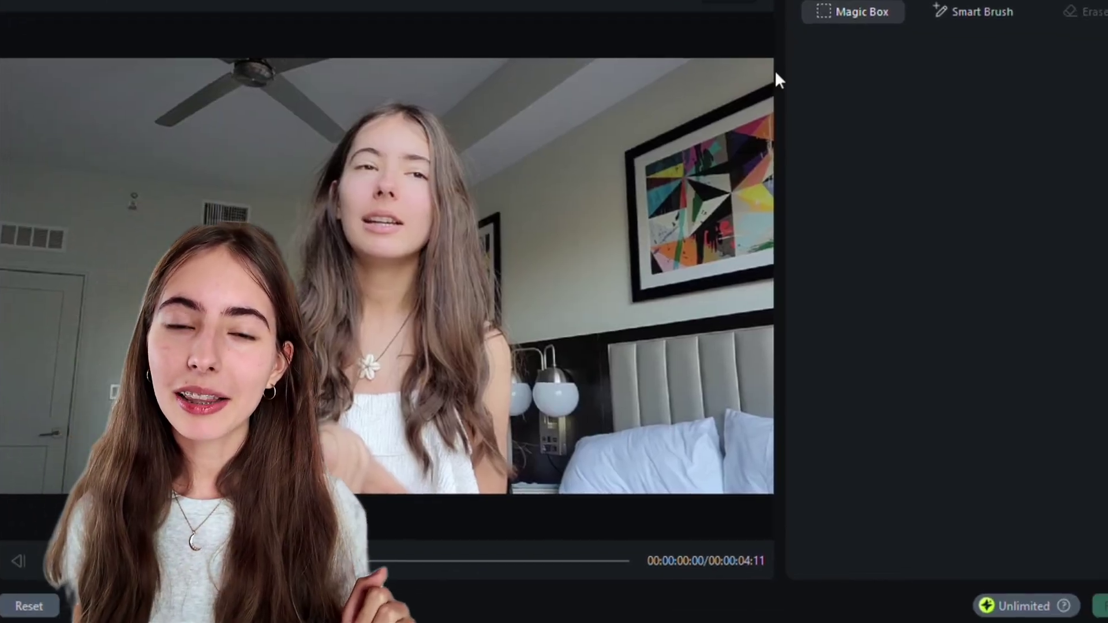
{"action": "left_click_drag", "start_coordinate": [683, 74], "coordinate": [588, 293]}
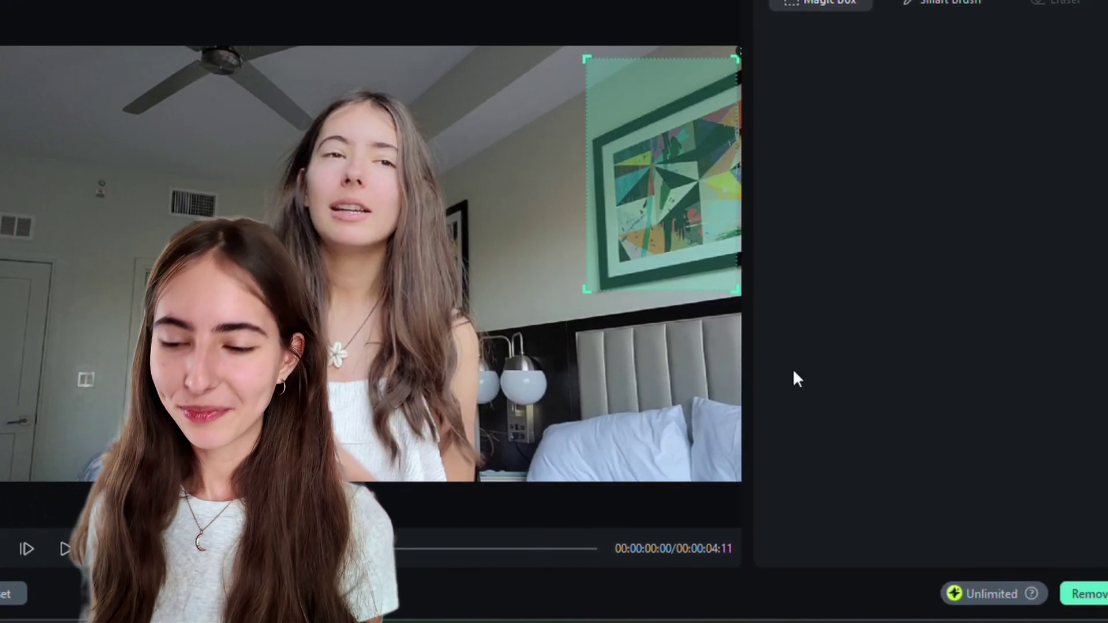
{"action": "left_click", "coordinate": [970, 563]}
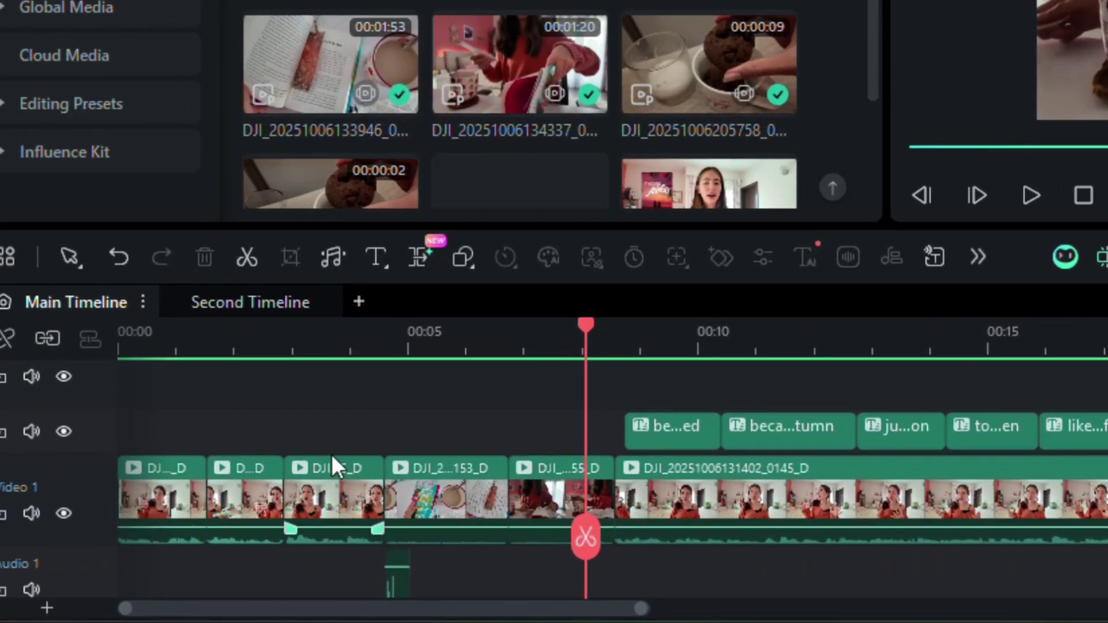
- Paste the Second Timeline's clips after the Main Timeline's existing clips, extending it to about 01:03
{"action": "left_click", "coordinate": [243, 303]}
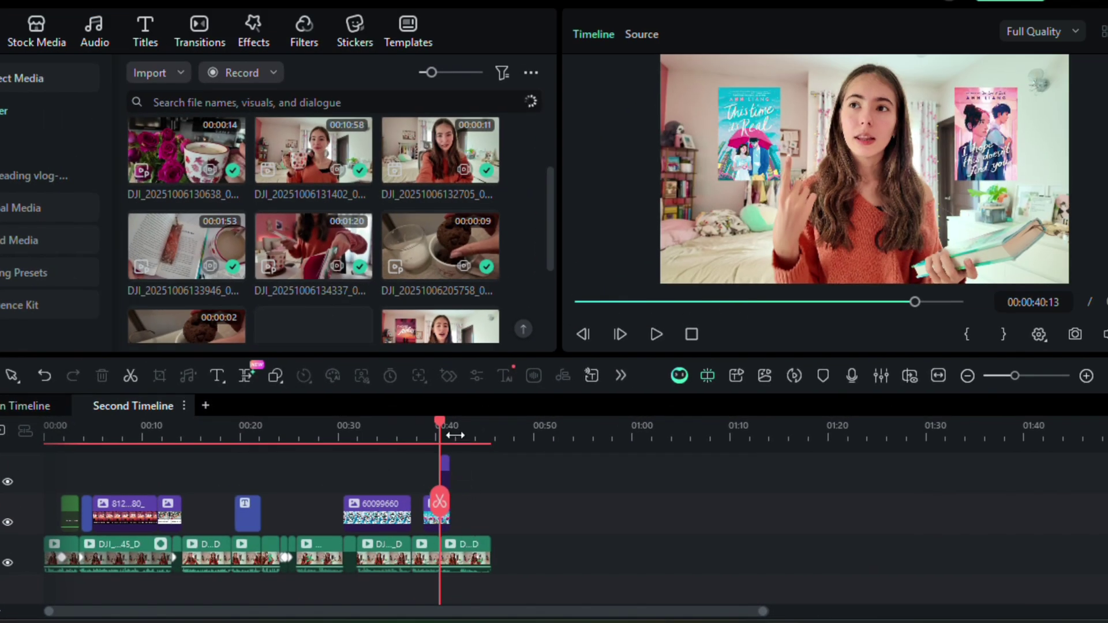
{"action": "left_click", "coordinate": [455, 435]}
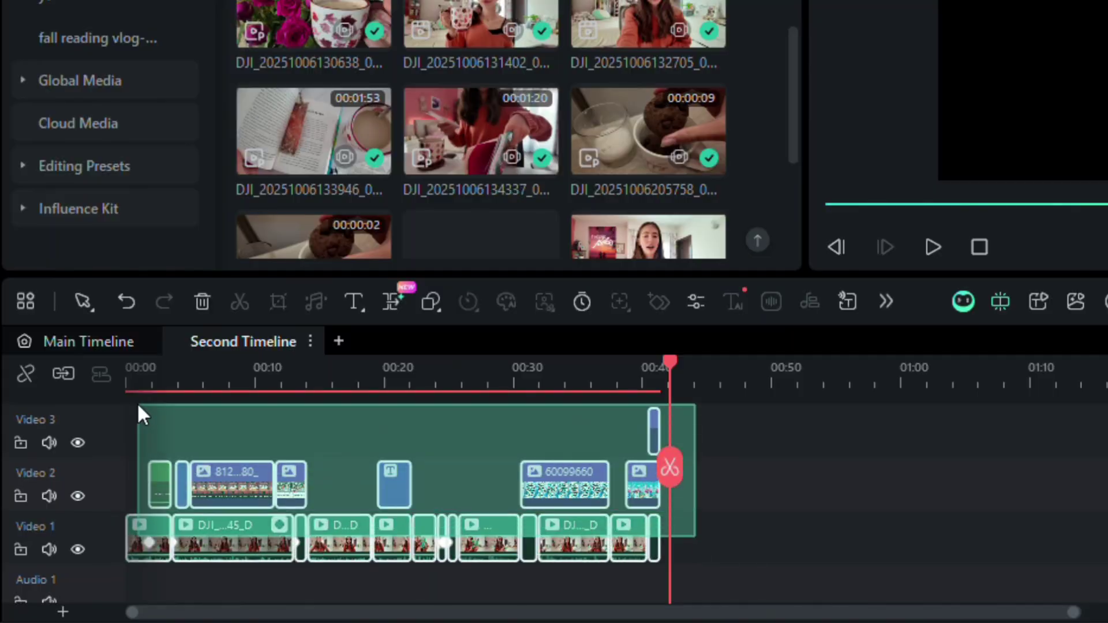
{"action": "left_click", "coordinate": [103, 340]}
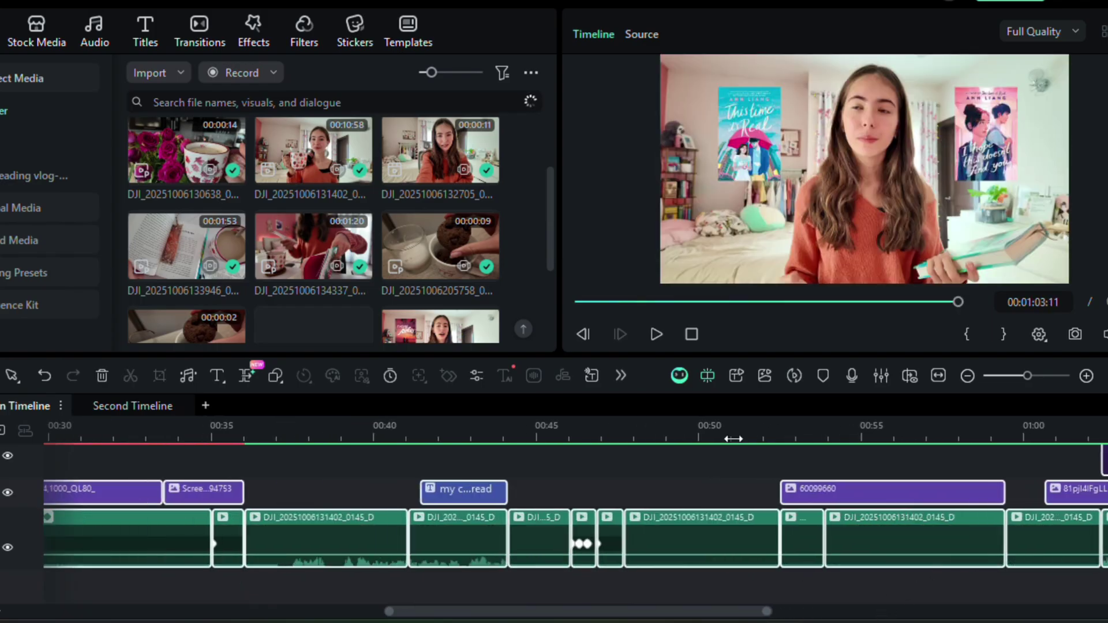
{"action": "scroll", "coordinate": [734, 438], "scroll_direction": "down", "scroll_amount": 3}
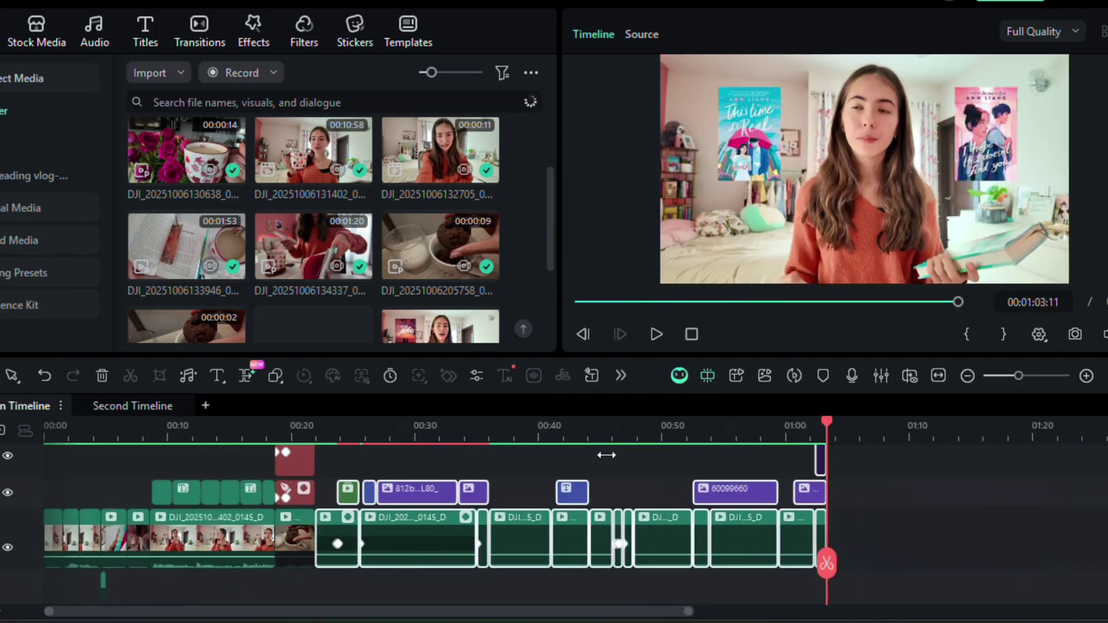